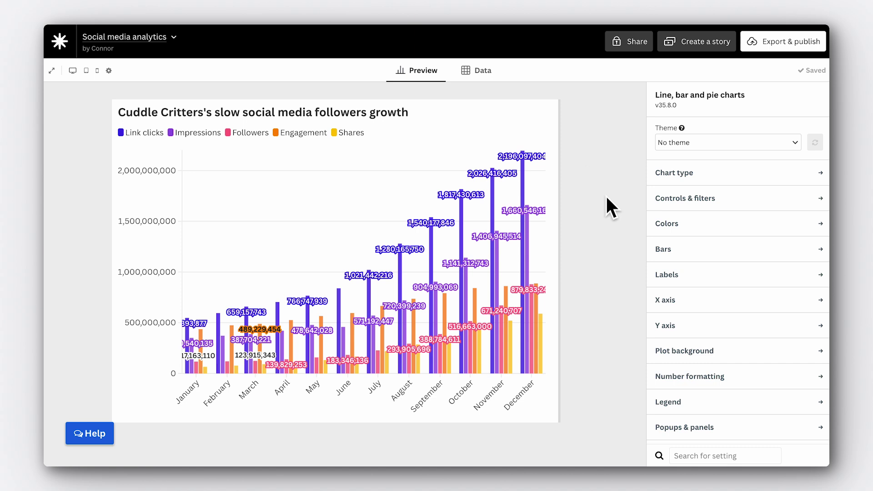
- Set the series filter to Single select and show only the Impressions series
left_click(686, 203)
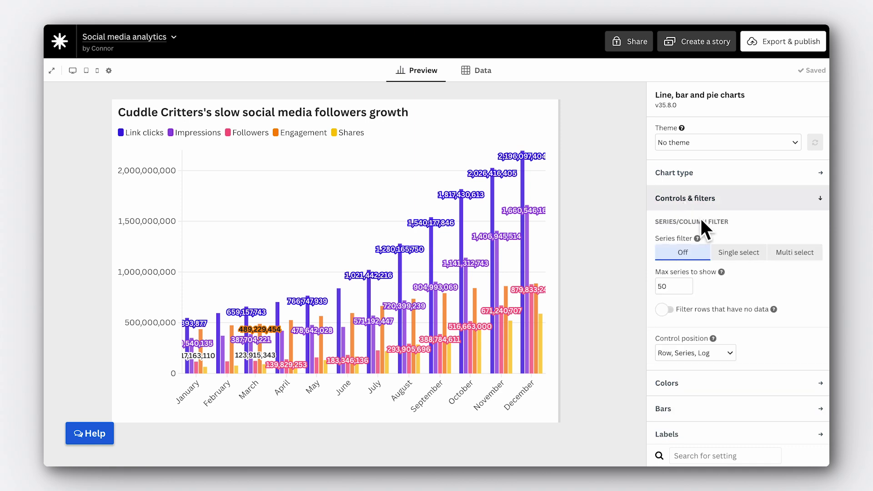
left_click(737, 256)
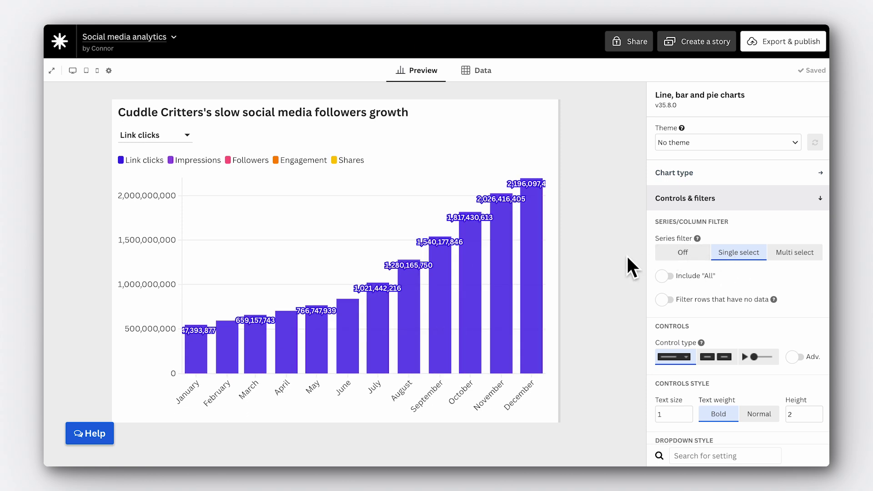
left_click(188, 138)
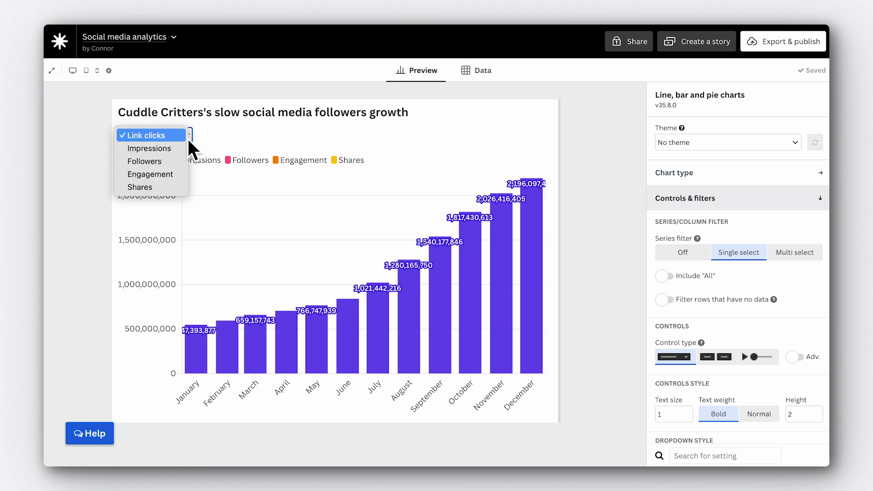
left_click(183, 151)
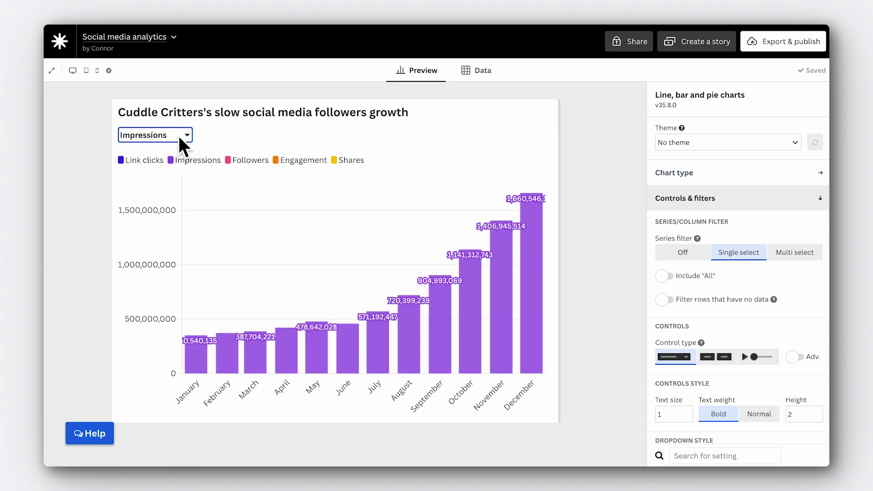
- Cycle the series dropdown through Followers and Engagement, ending on Shares
left_click(179, 137)
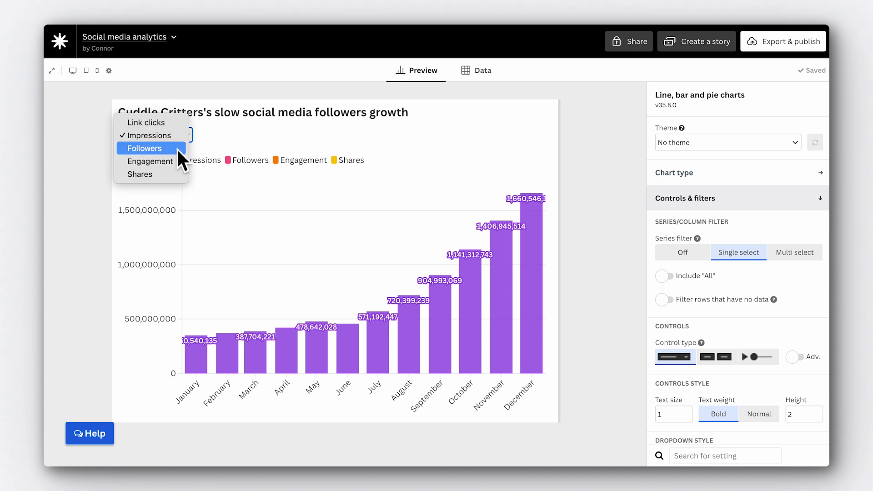
left_click(178, 149)
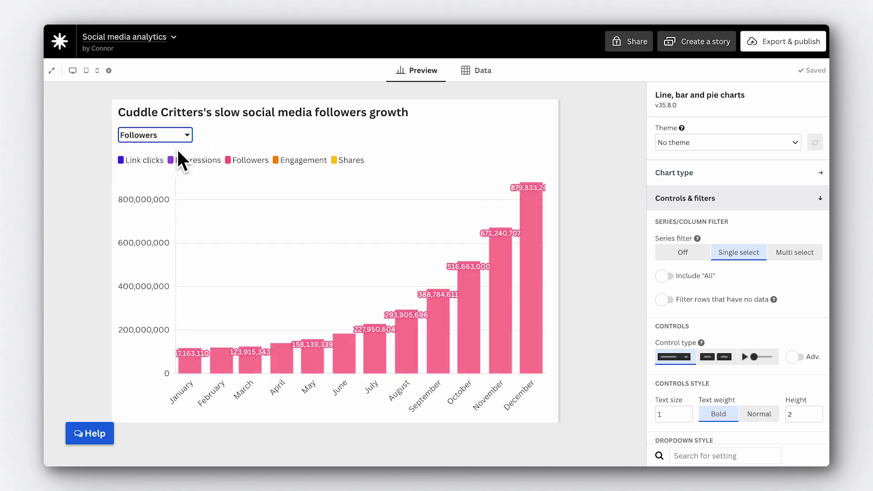
left_click(178, 140)
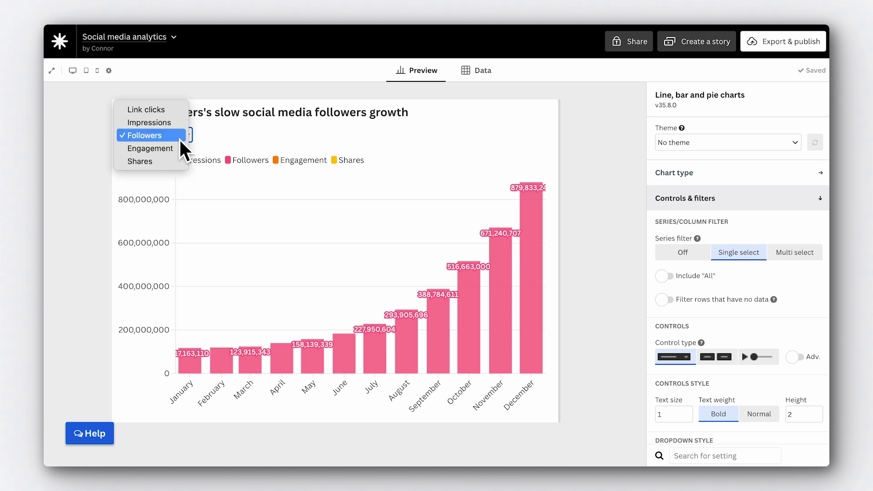
left_click(178, 152)
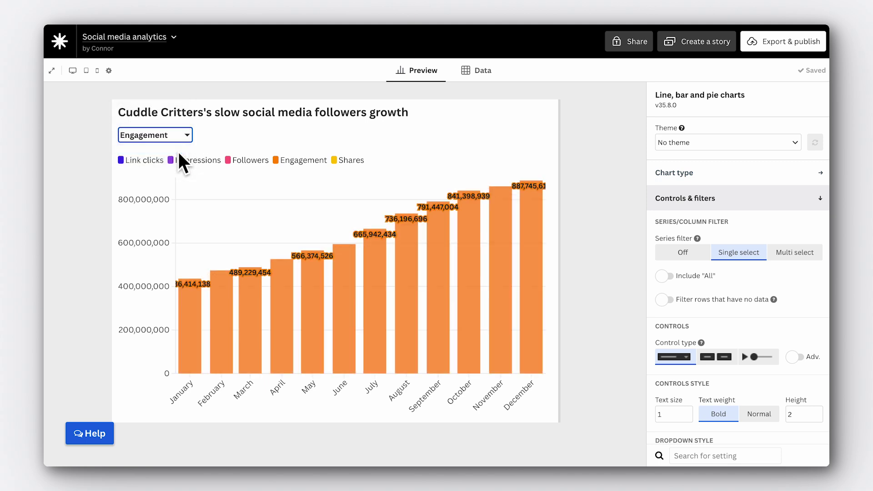
left_click(176, 138)
left_click(175, 151)
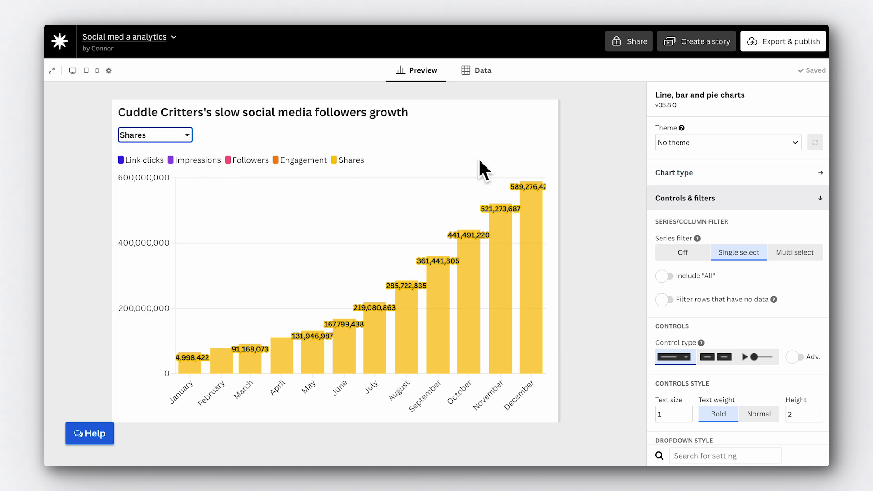
left_click(669, 200)
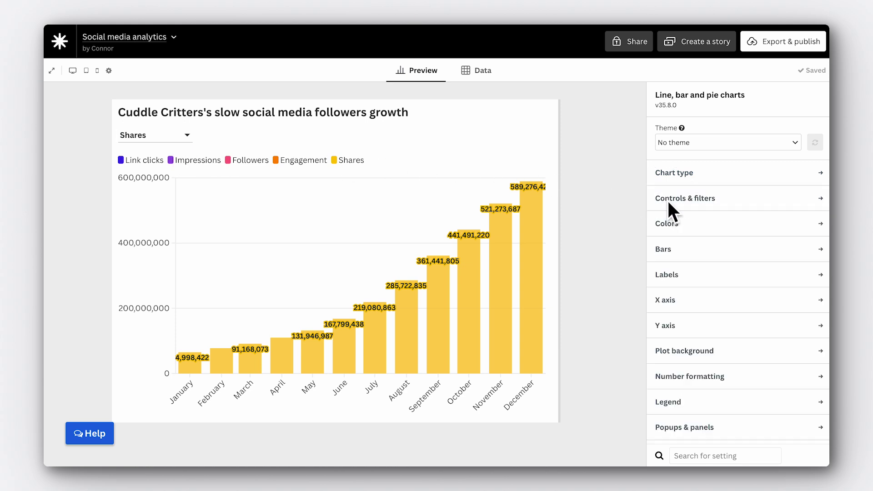
- Turn off Show labels on data points in the Labels settings
left_click(676, 276)
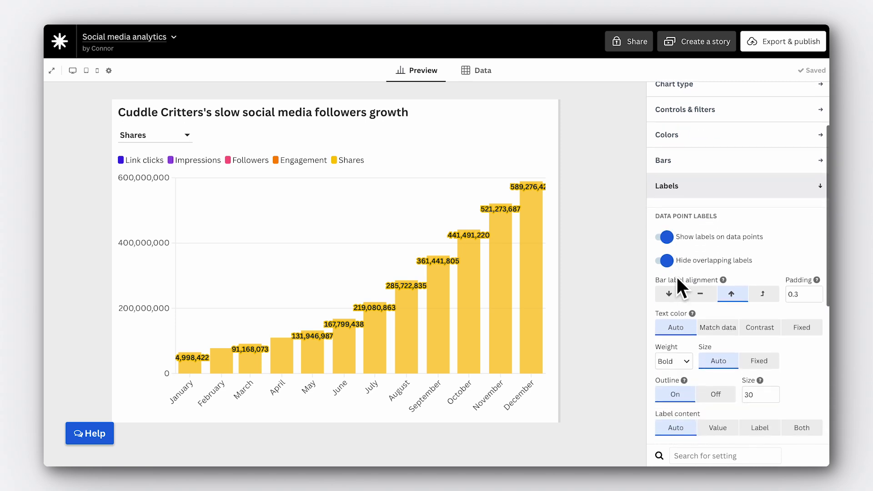
left_click(670, 244)
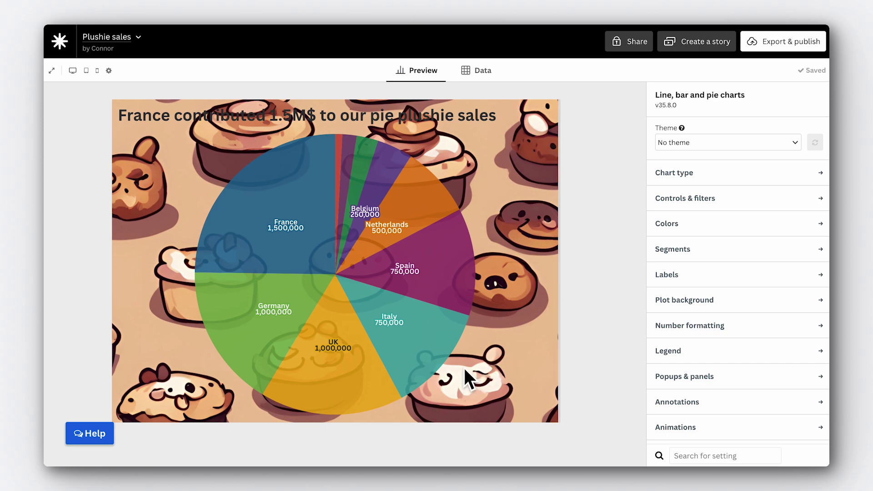
mouse_move(476, 272)
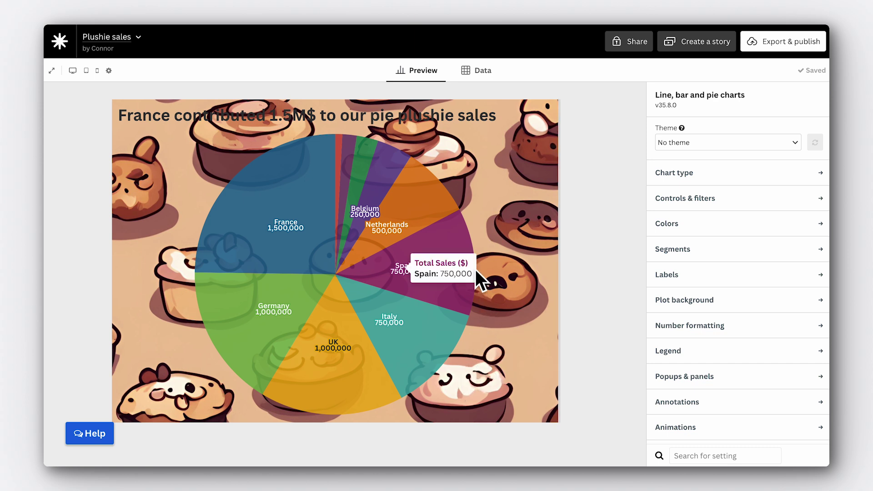
mouse_move(440, 211)
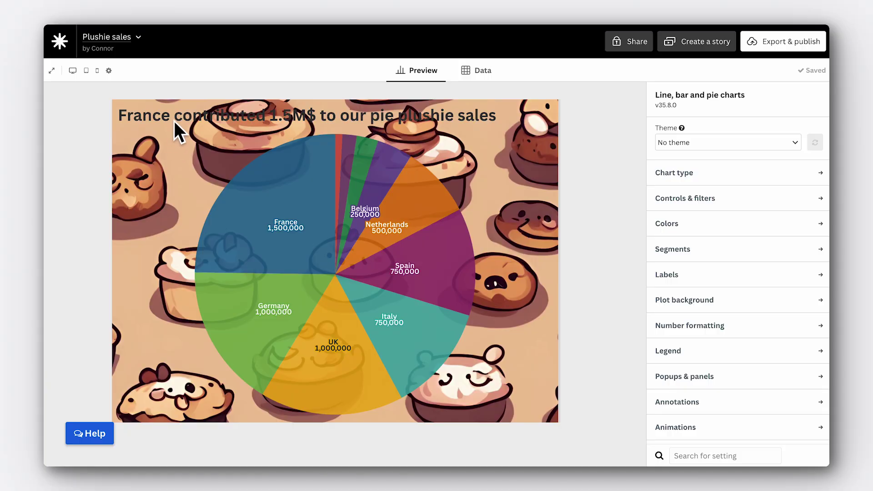
left_click_drag(174, 121, 123, 125)
left_click(139, 157)
- Switch the Plushie sales chart to its Data sheet
mouse_move(296, 183)
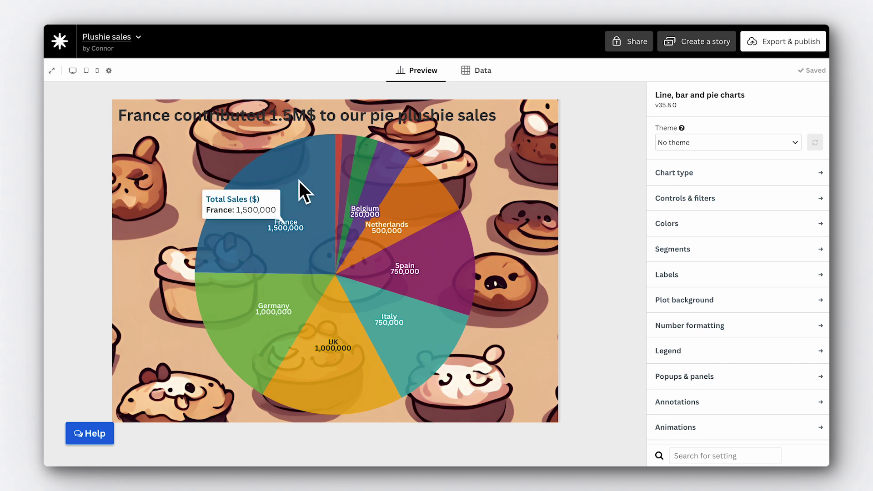
left_click(478, 70)
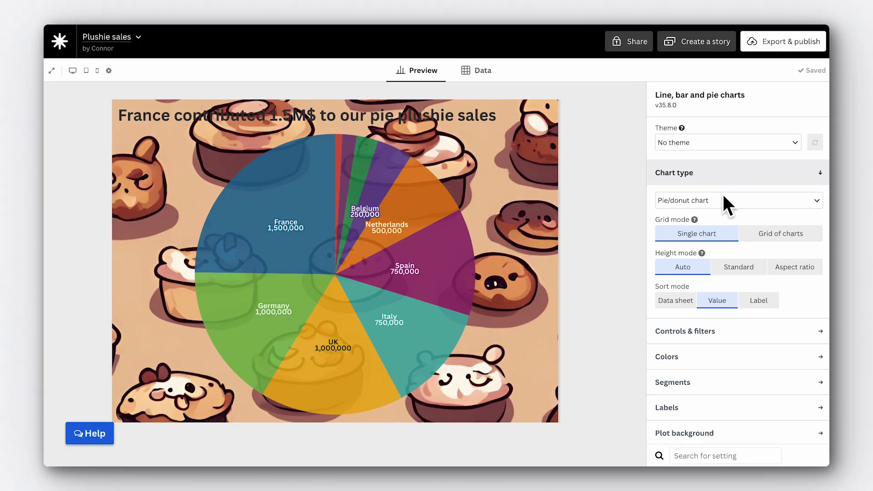
- Change the chart type from pie to Column chart (grouped)
left_click(724, 199)
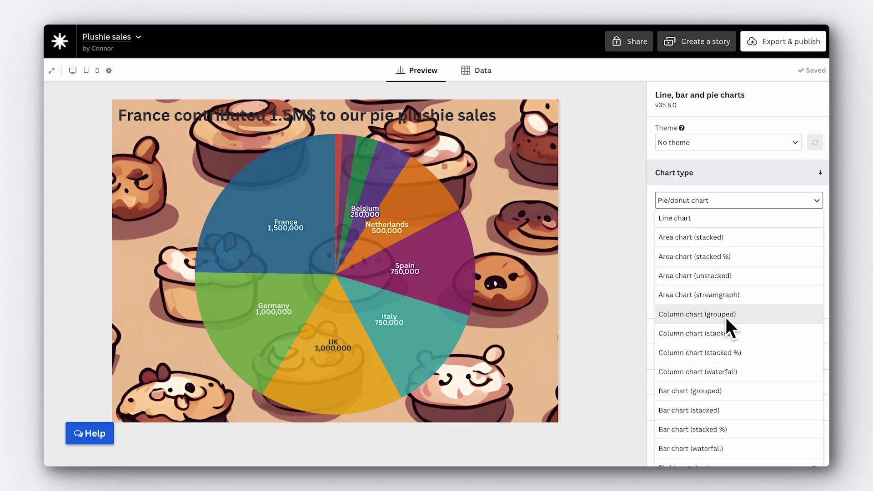
left_click(745, 315)
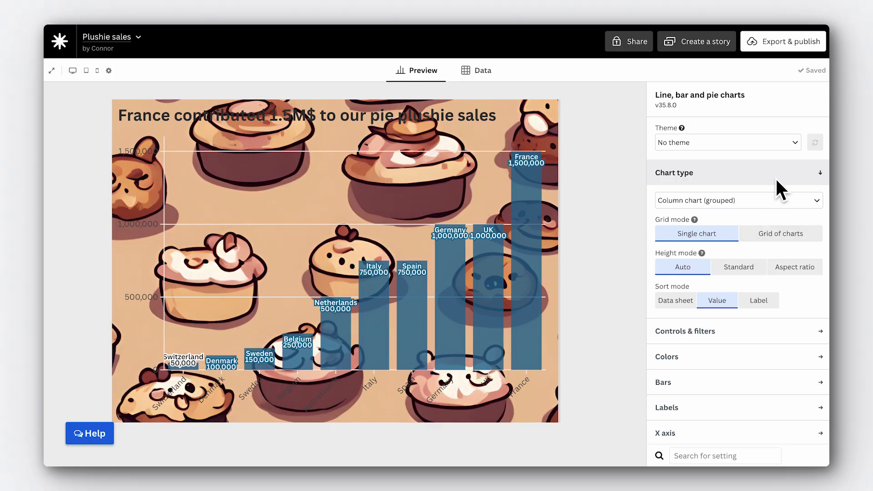
left_click(776, 177)
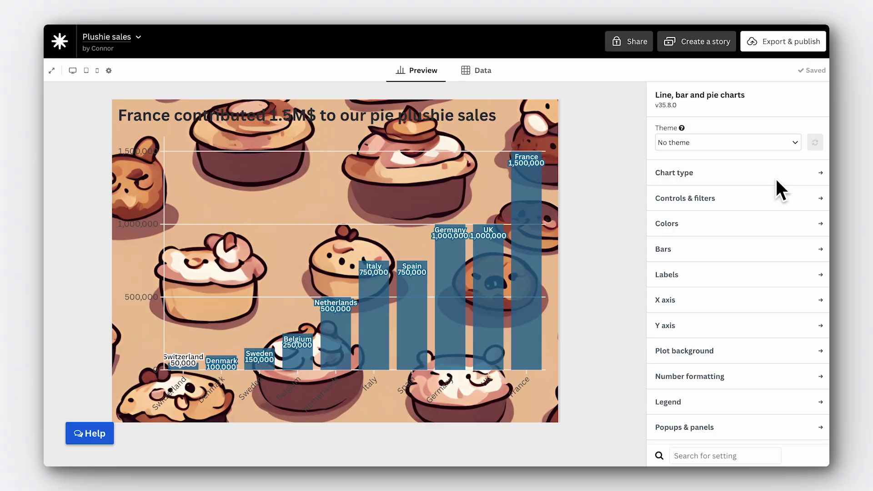
- Set the Layout background image to Off, leaving a plain white background
scroll(723, 332, "down", 5)
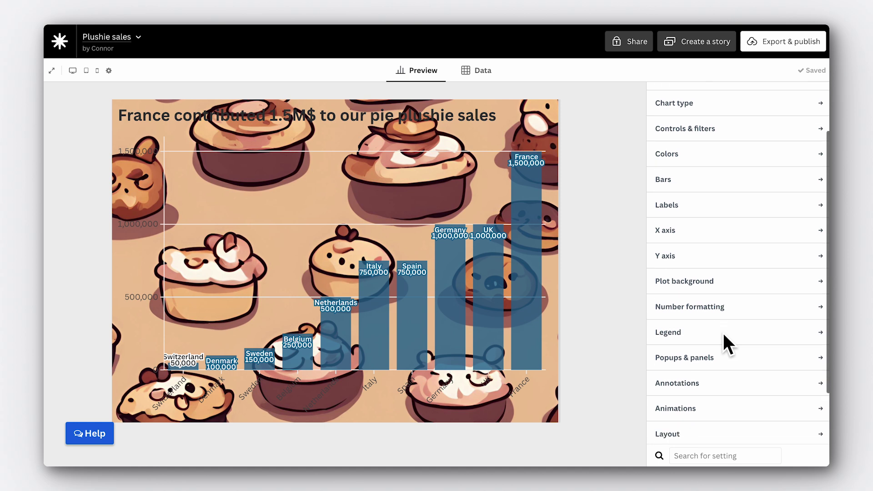
left_click(724, 338)
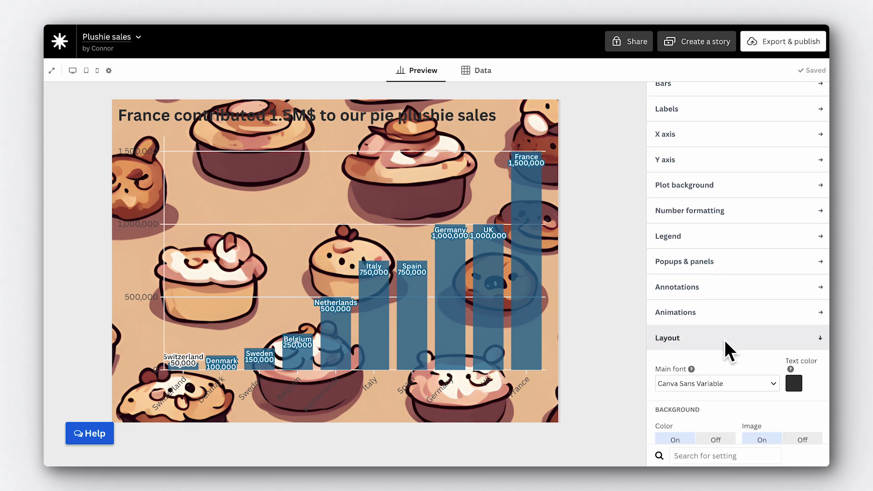
scroll(724, 338, "down", 2)
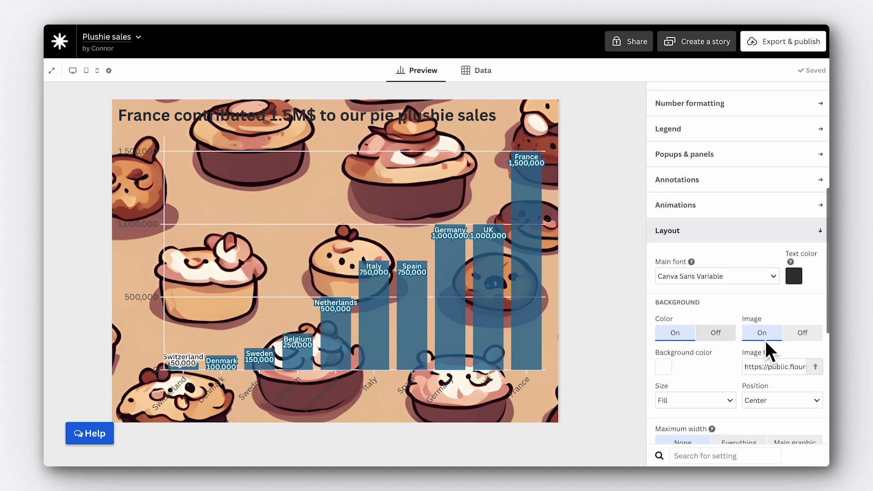
left_click(806, 337)
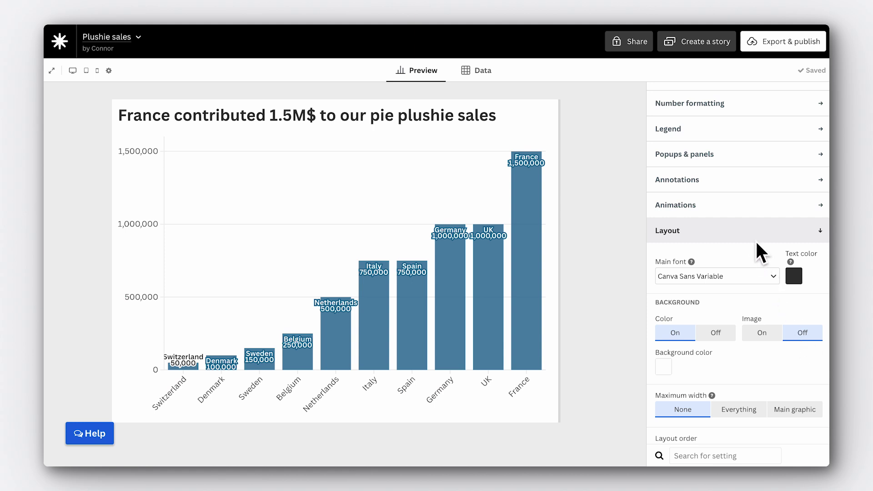
left_click(754, 235)
left_click(722, 361)
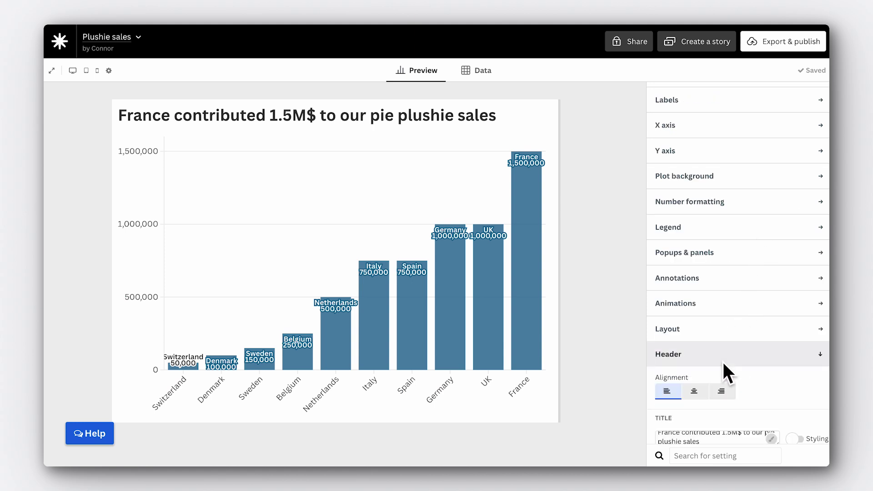
- Paste a pie emoji at the end of the 'France contributed 1.5M$ to our pie plushie sales' title
scroll(722, 360, "down", 2)
left_click(720, 355)
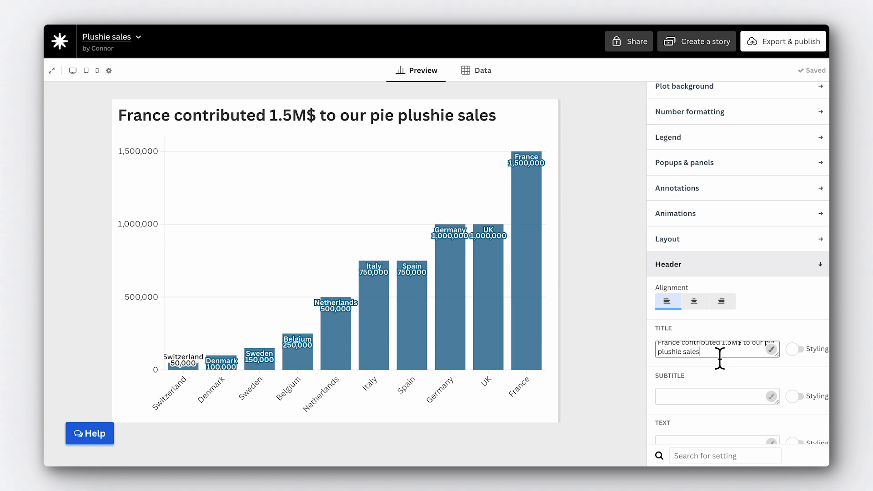
type("🥧")
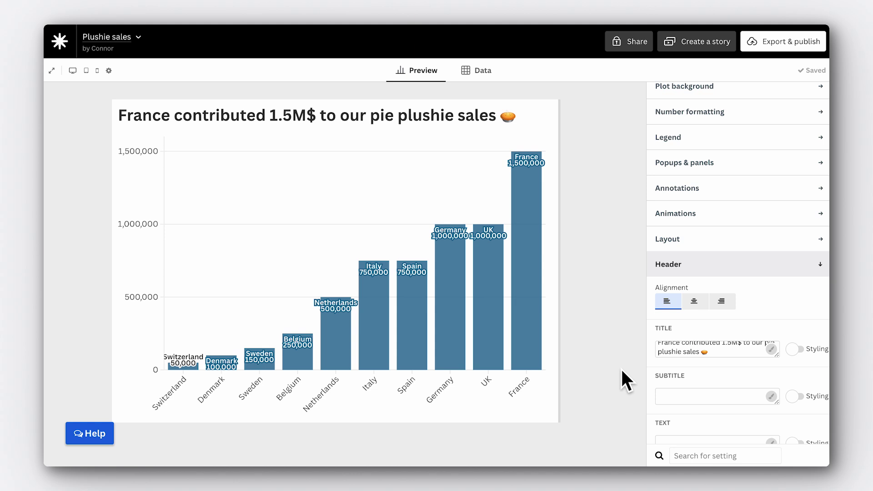
left_click(695, 266)
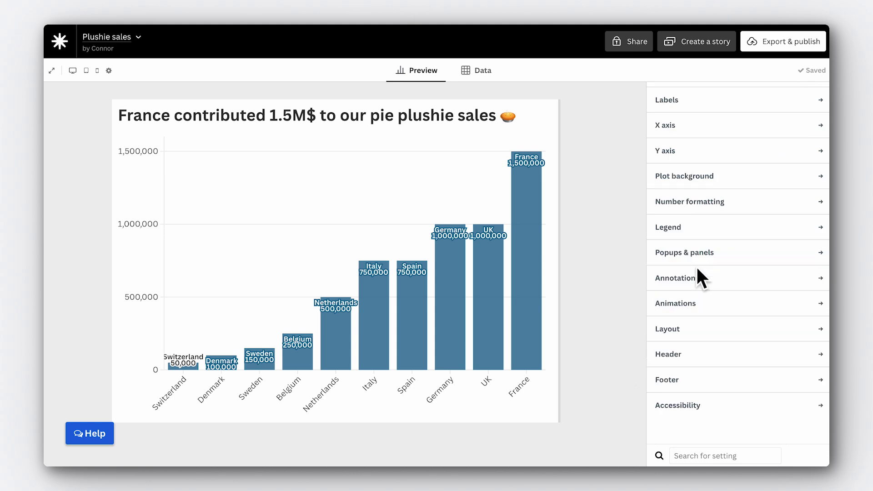
scroll(696, 267, "up", 2)
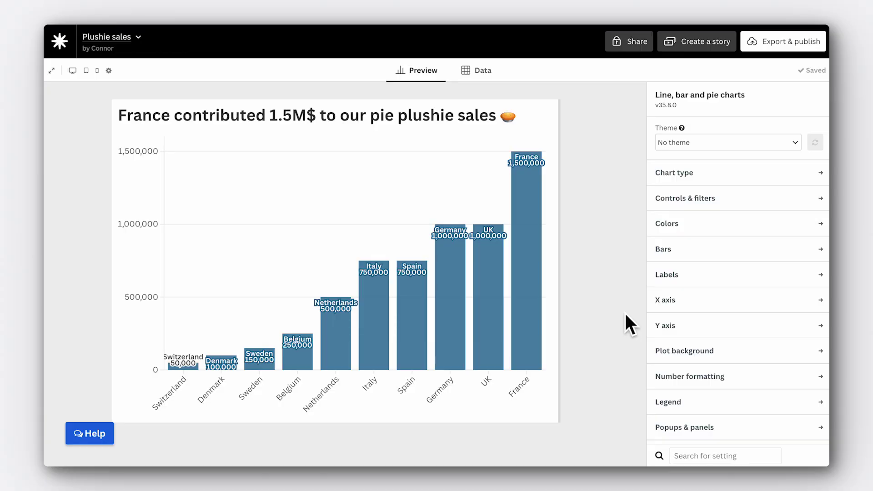
- Inspect the current colour palette's individual colours in the Colors settings
left_click(704, 225)
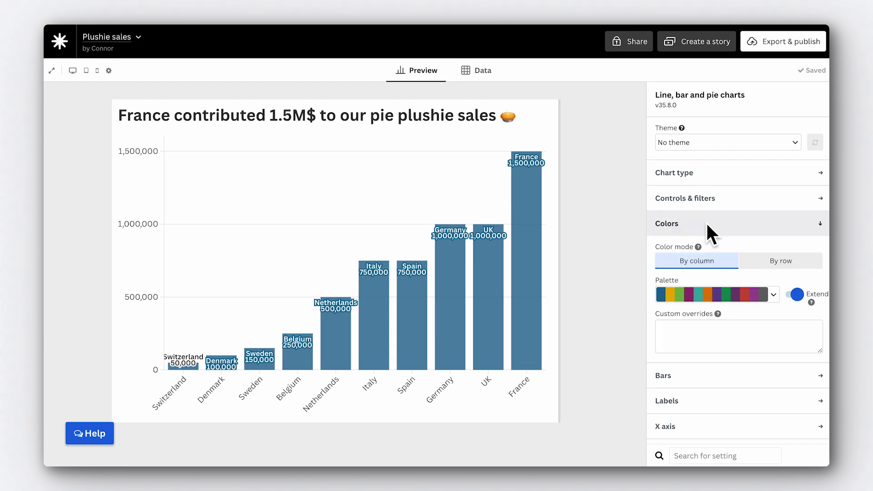
left_click(707, 293)
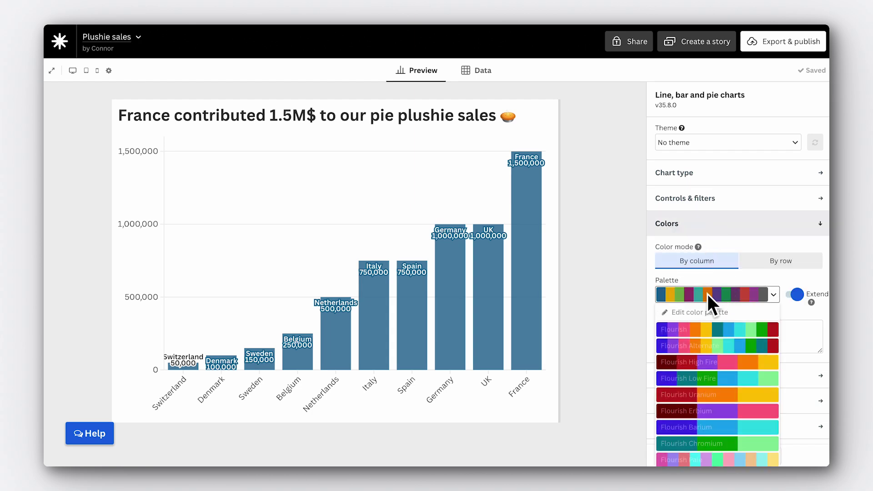
left_click(707, 308)
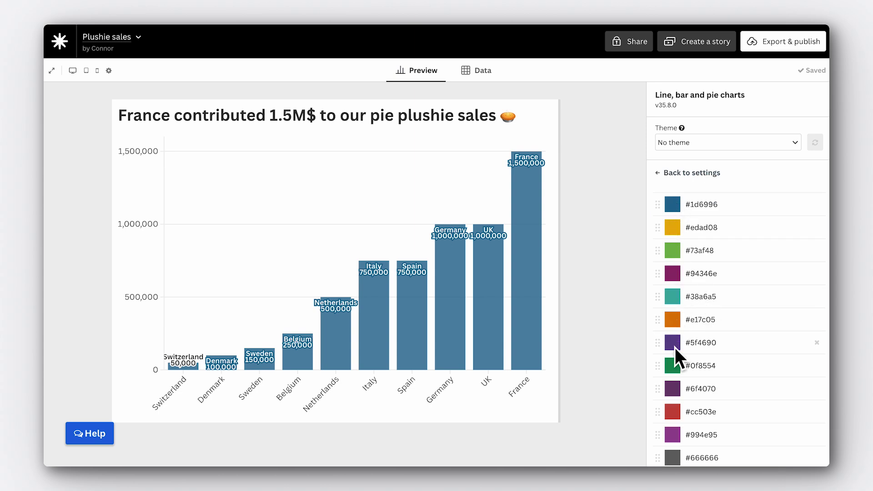
left_click(662, 176)
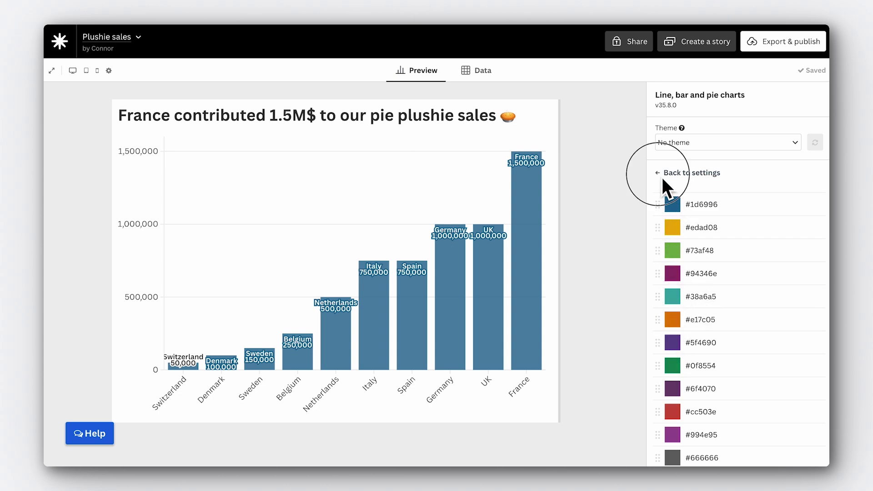
left_click(687, 226)
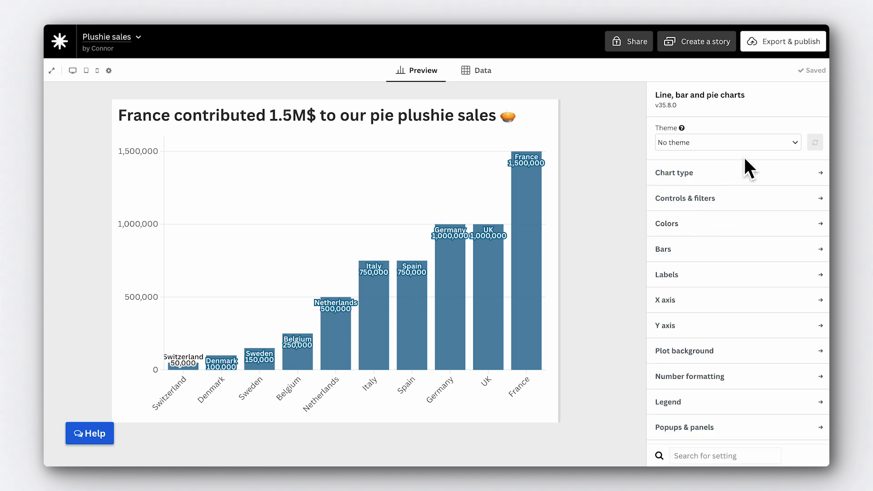
- Apply the 'Horizon Holdings: default' theme and reset settings to theme defaults
left_click(783, 143)
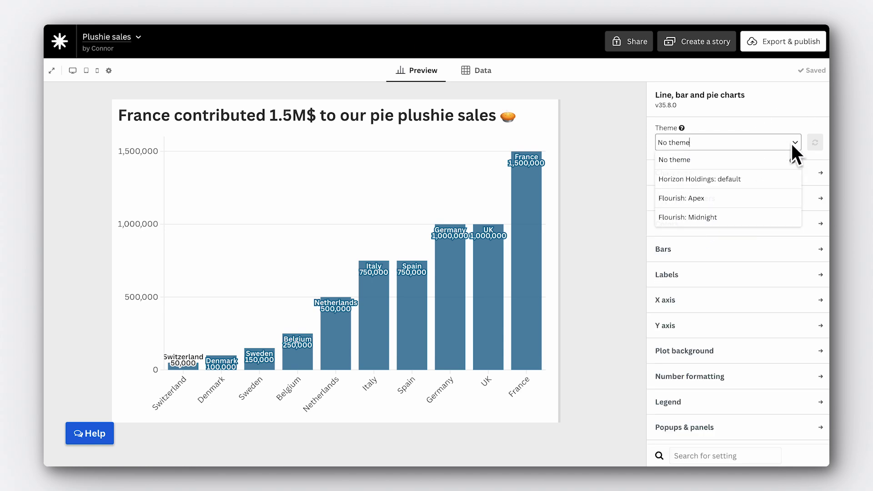
left_click(772, 178)
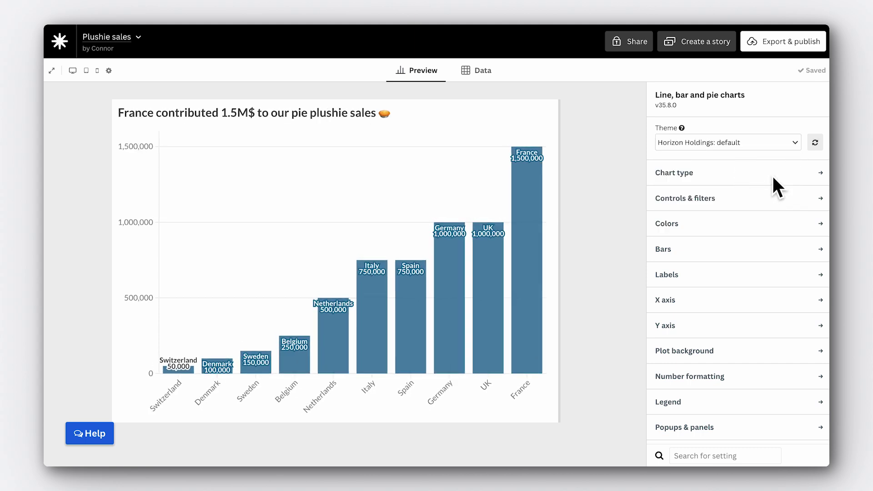
left_click(819, 148)
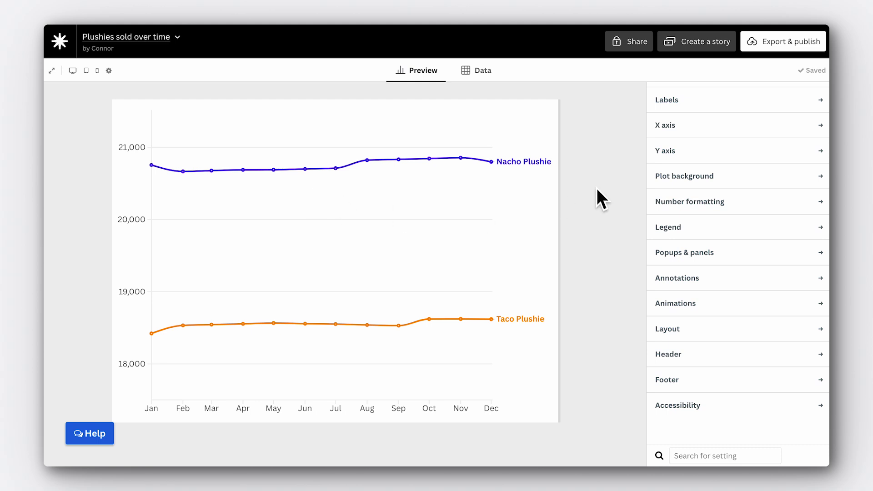
- Delete the Y axis Min (17500) and Max (21500) values so the scale starts at 0
left_click(689, 150)
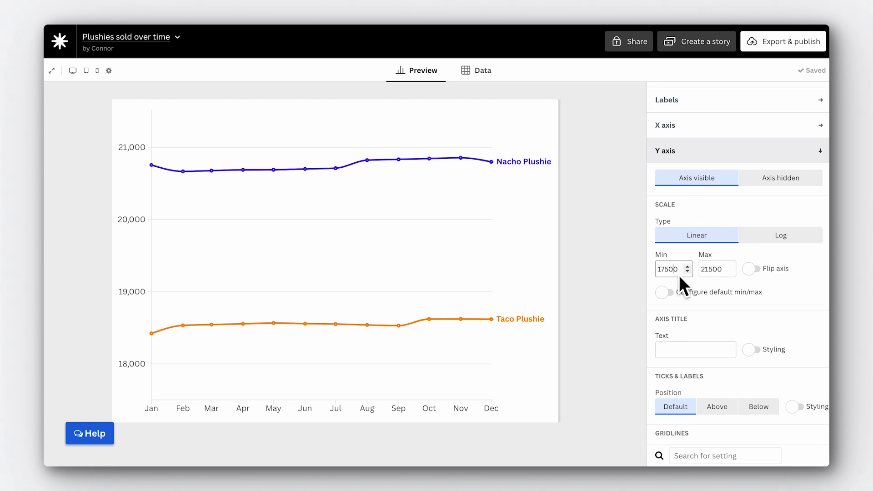
key("BackSpace")
double_click(716, 273)
key("BackSpace")
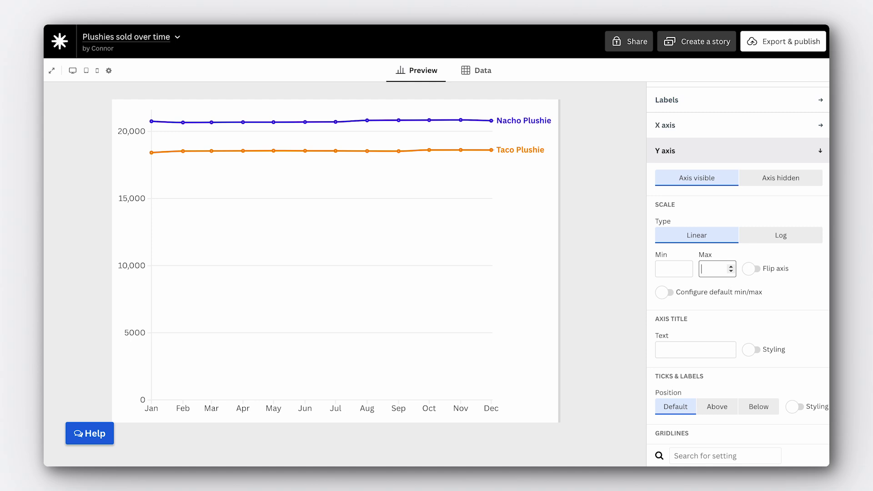
left_click(618, 279)
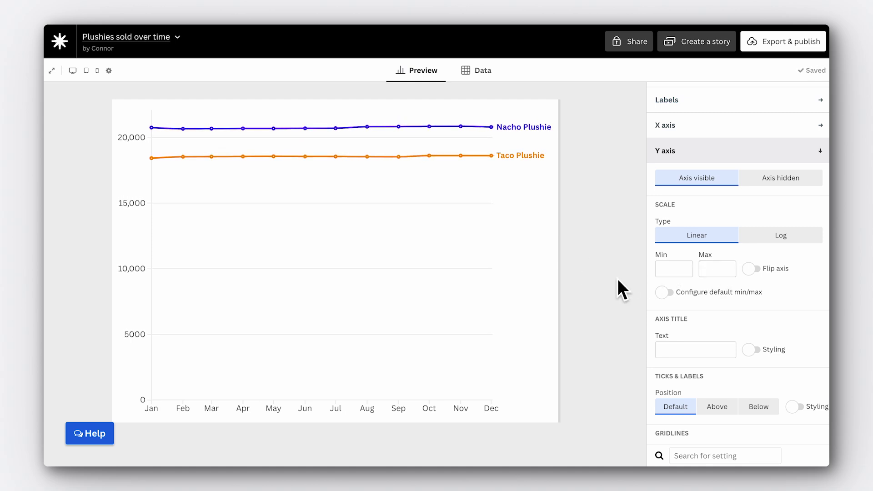